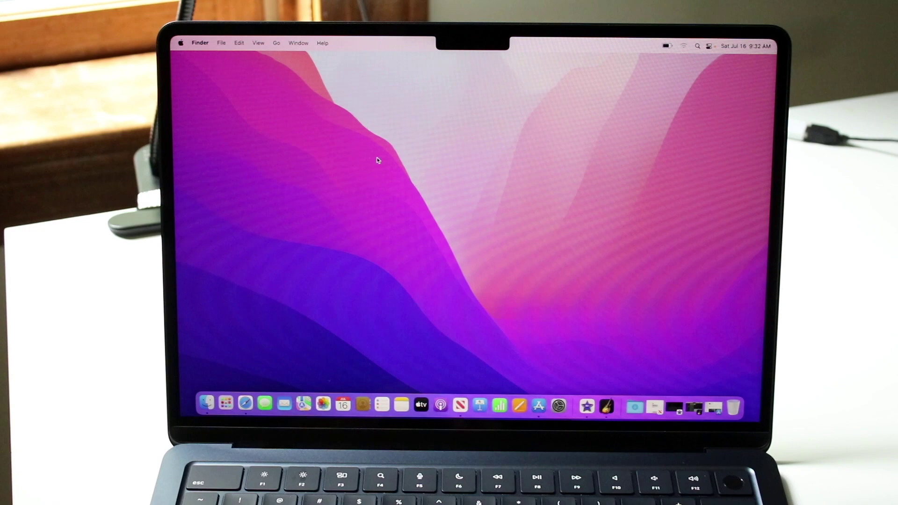
Launch QuickTime Player from Launchpad's Other folder, briefly toggling Spotlight open and closed
key(F4)
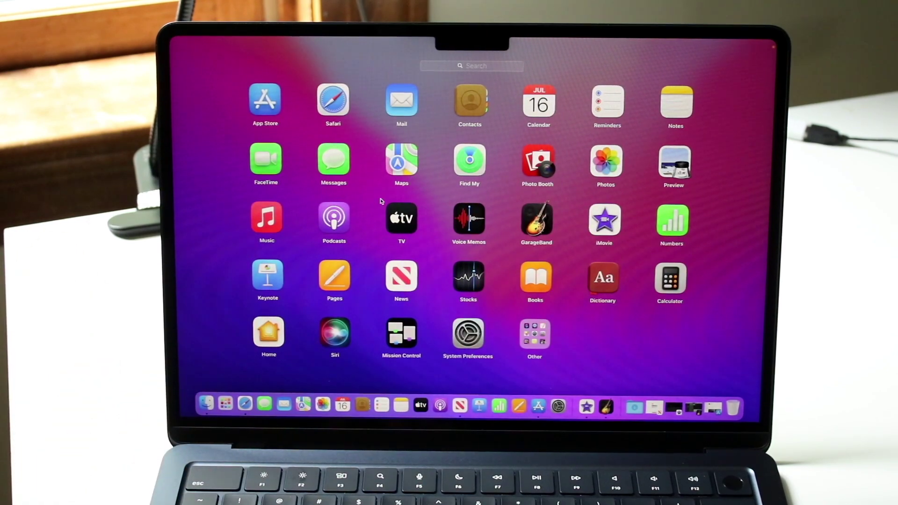
click(530, 335)
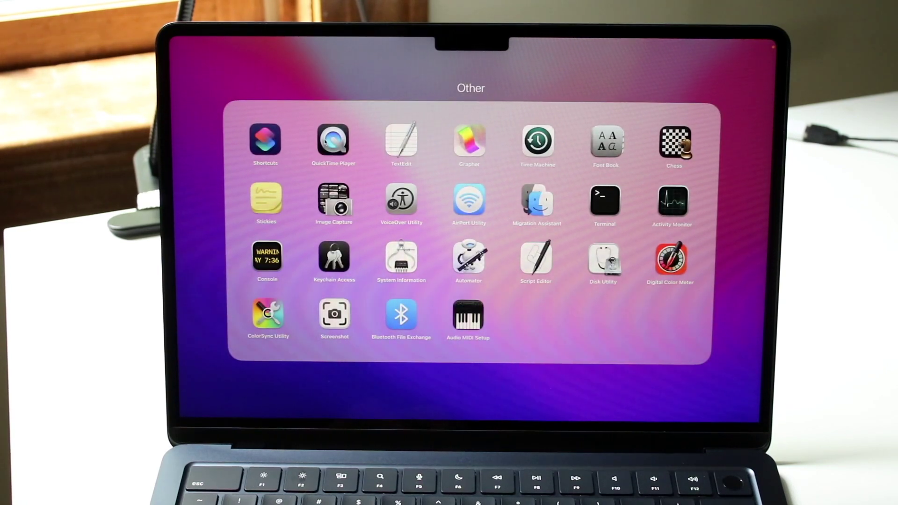
click(332, 139)
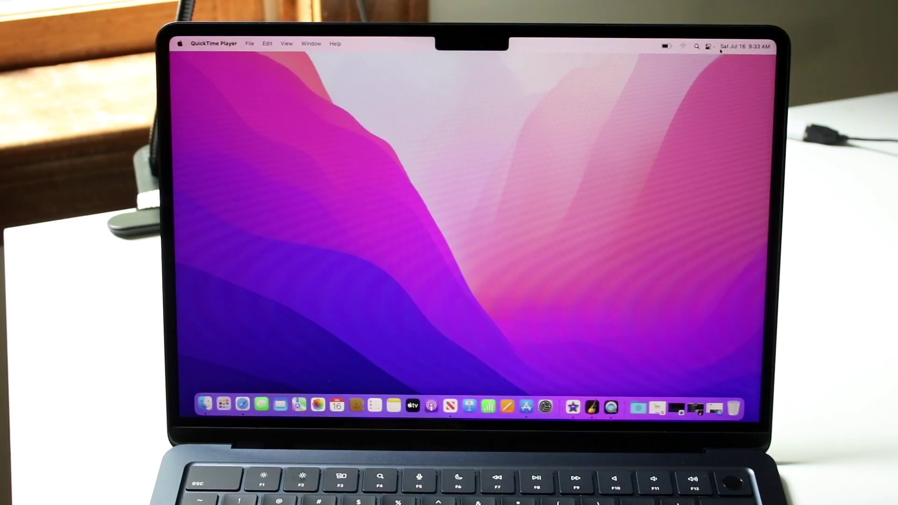
click(696, 46)
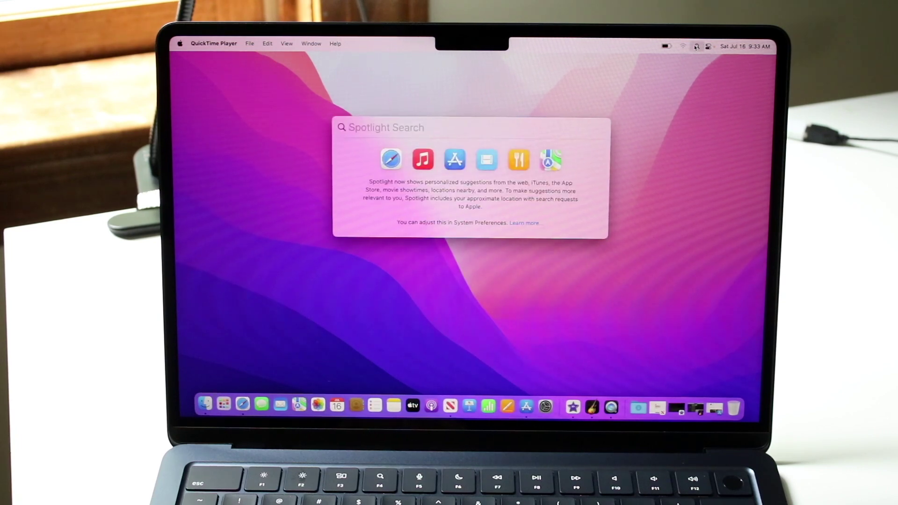
click(696, 47)
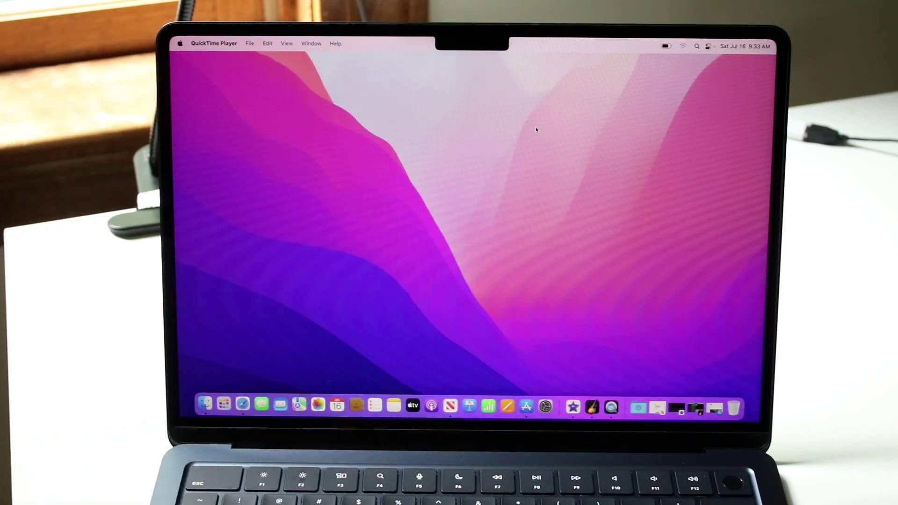
Start a new screen recording from QuickTime Player's File menu
click(250, 44)
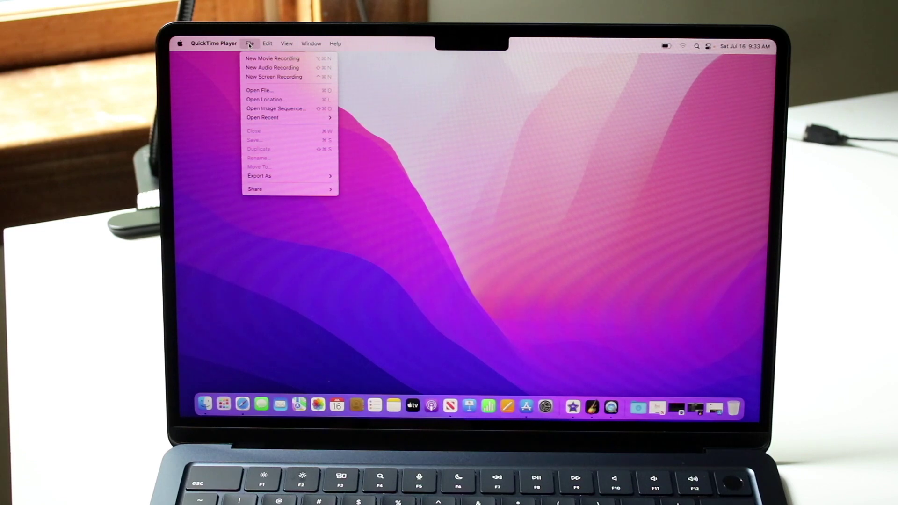
click(248, 77)
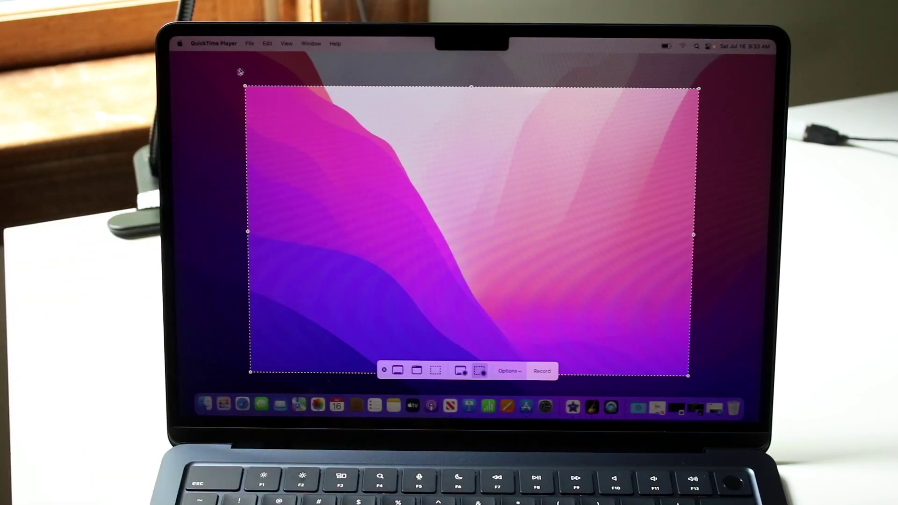
Adjust the capture area, choose Record Entire Screen, and show the recording options
drag(243, 84, 268, 89)
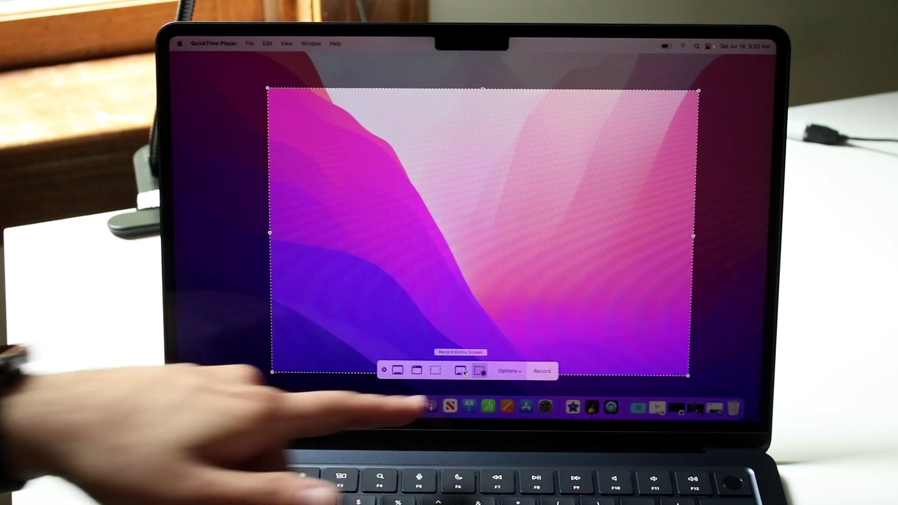
click(465, 372)
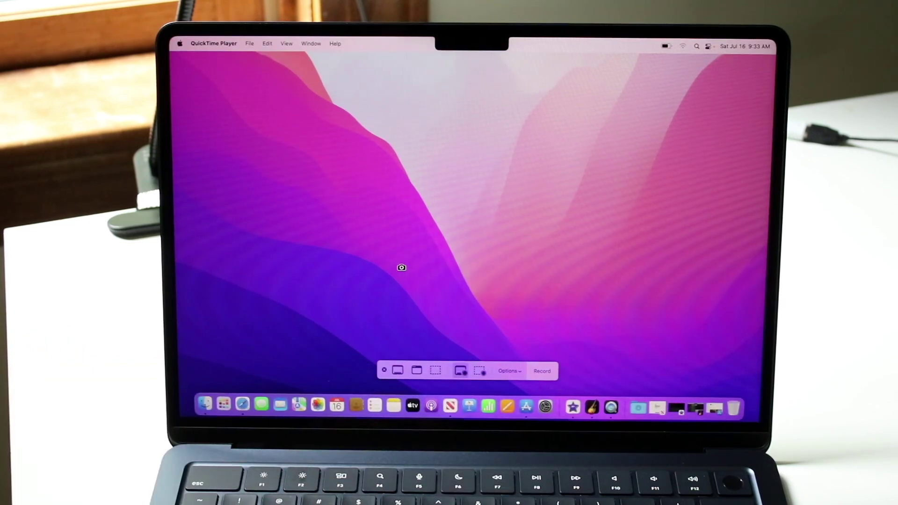
click(512, 375)
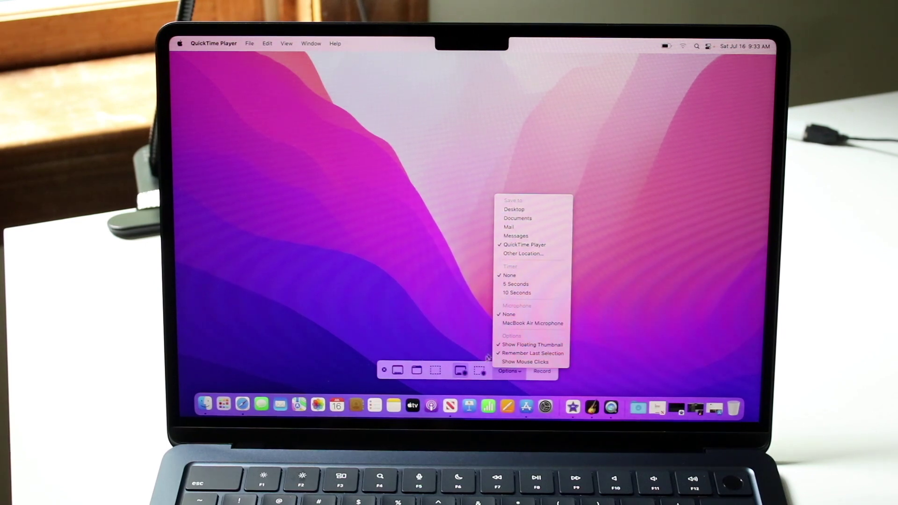
Dismiss the options, begin recording the entire screen, and return focus to the desktop
click(499, 375)
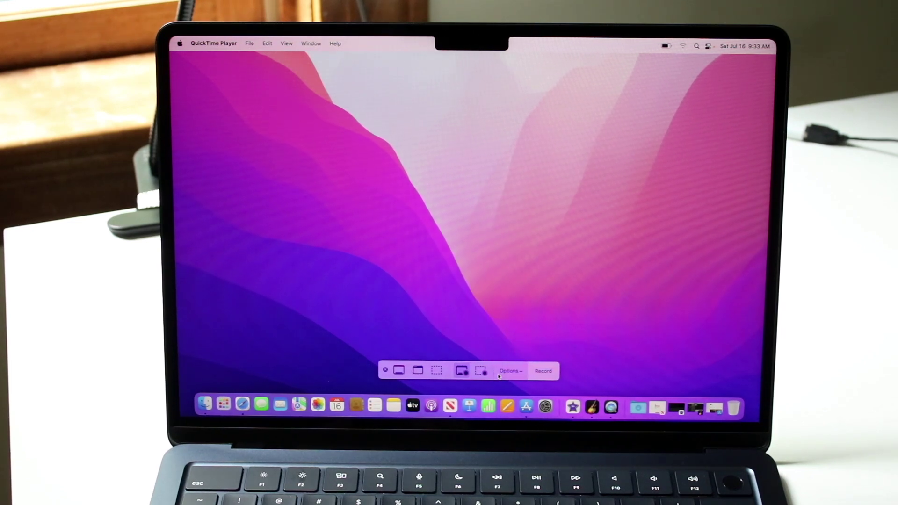
click(550, 374)
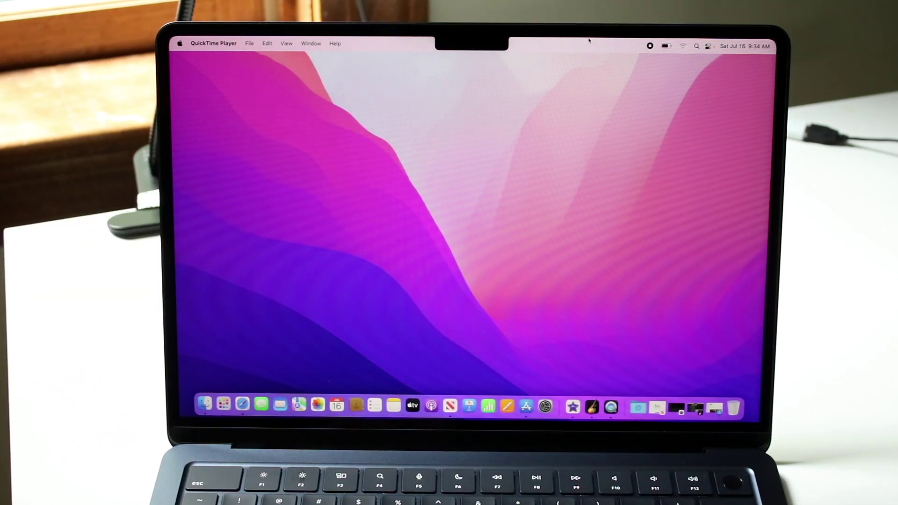
click(490, 114)
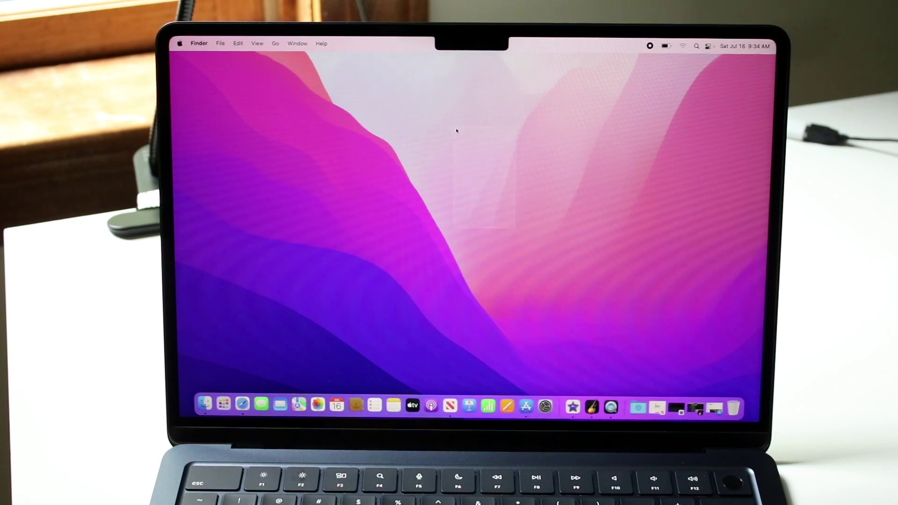
Stop recording, view the new recording from the desktop, and close its playback window
click(649, 46)
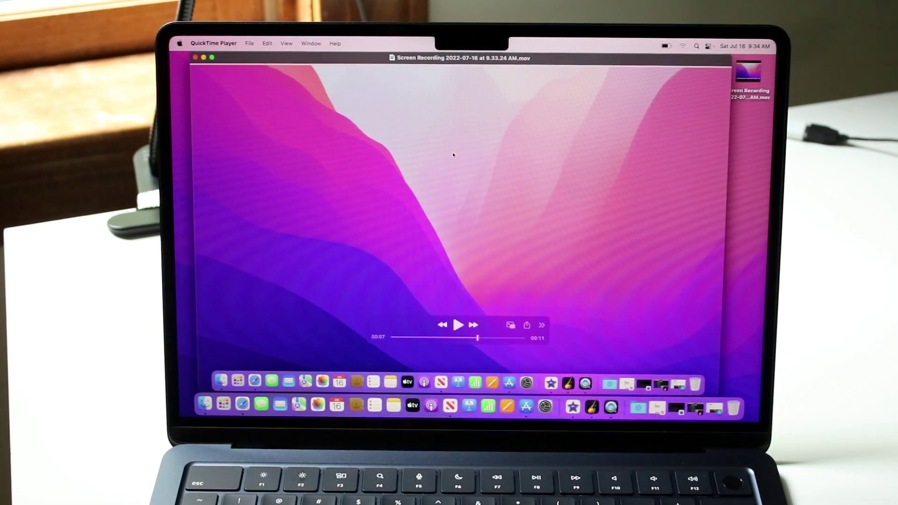
click(735, 98)
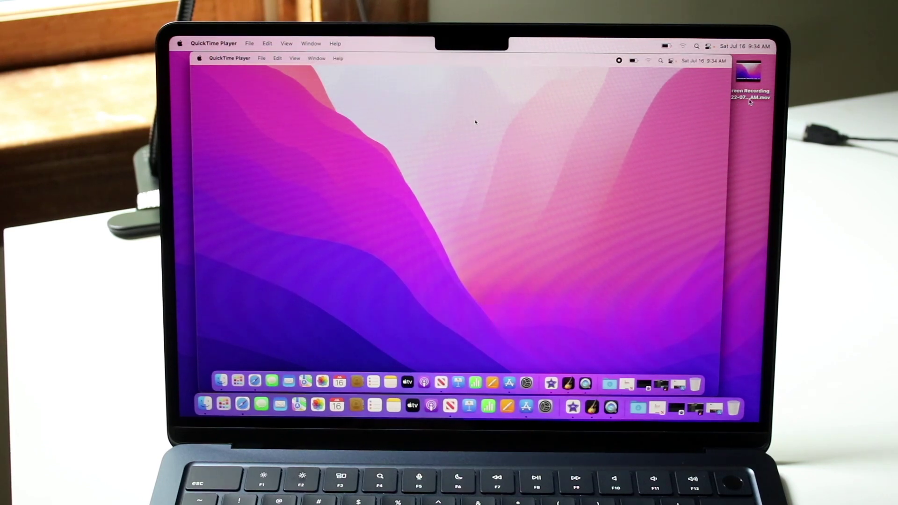
click(476, 122)
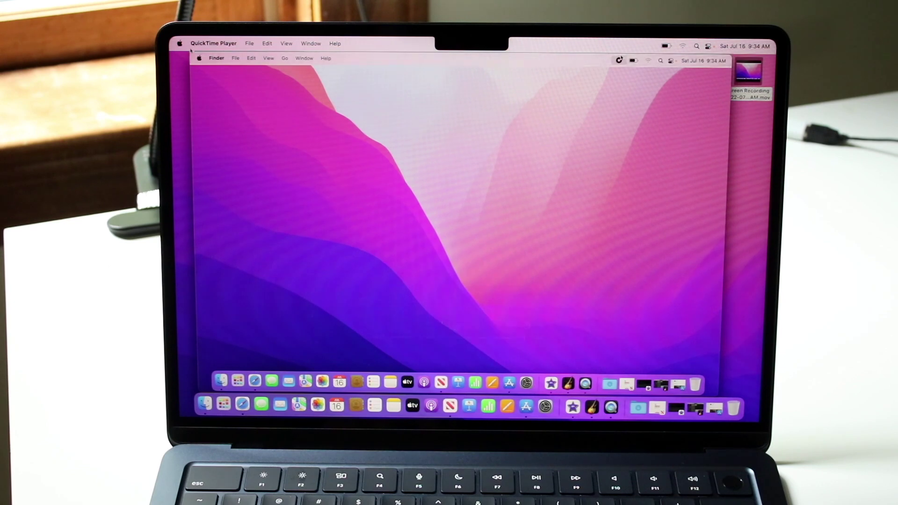
click(195, 58)
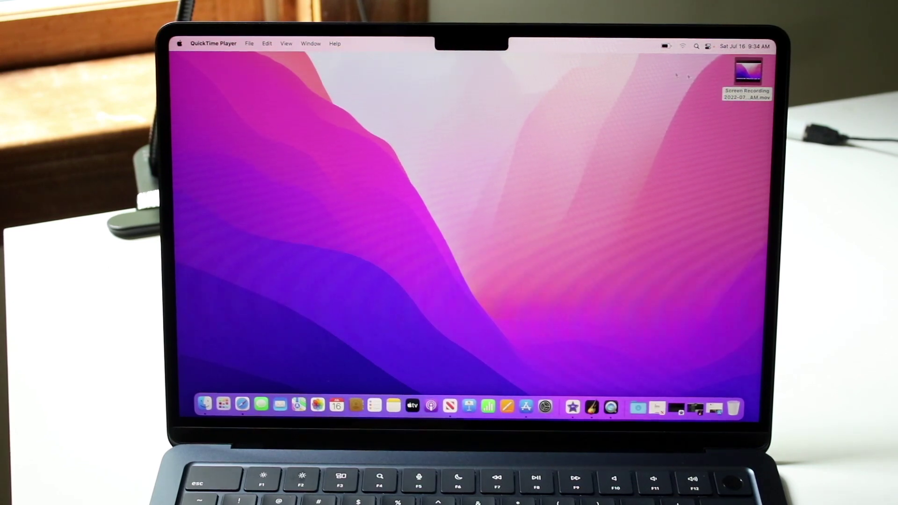
Send the desktop Screen Recording file to the Trash via its right-click menu
click(738, 82)
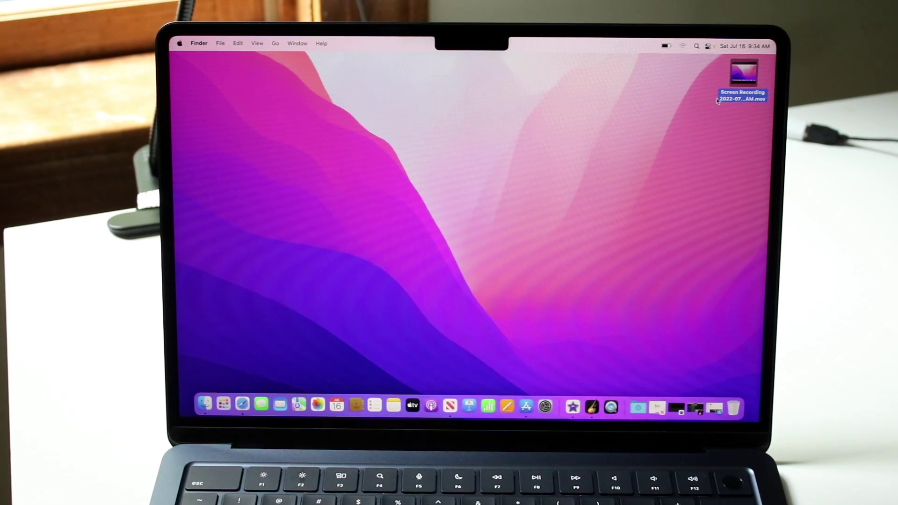
right_click(727, 98)
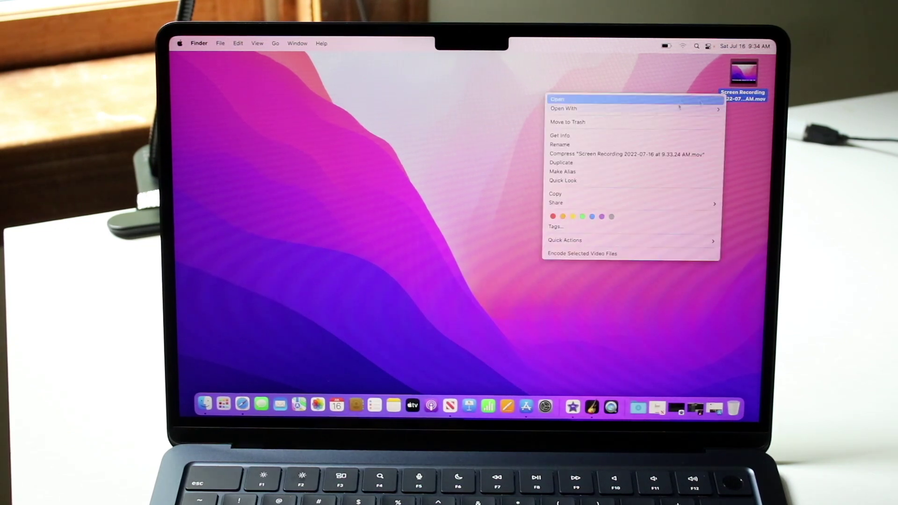
click(592, 124)
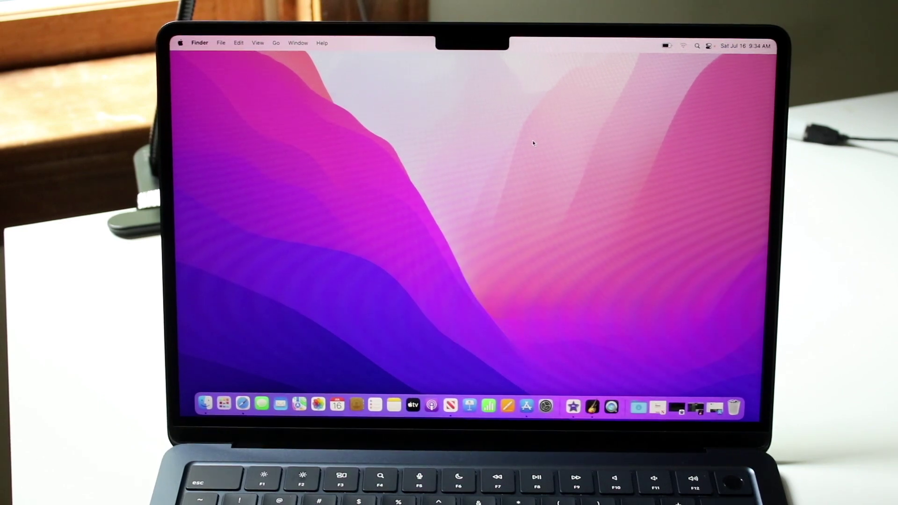